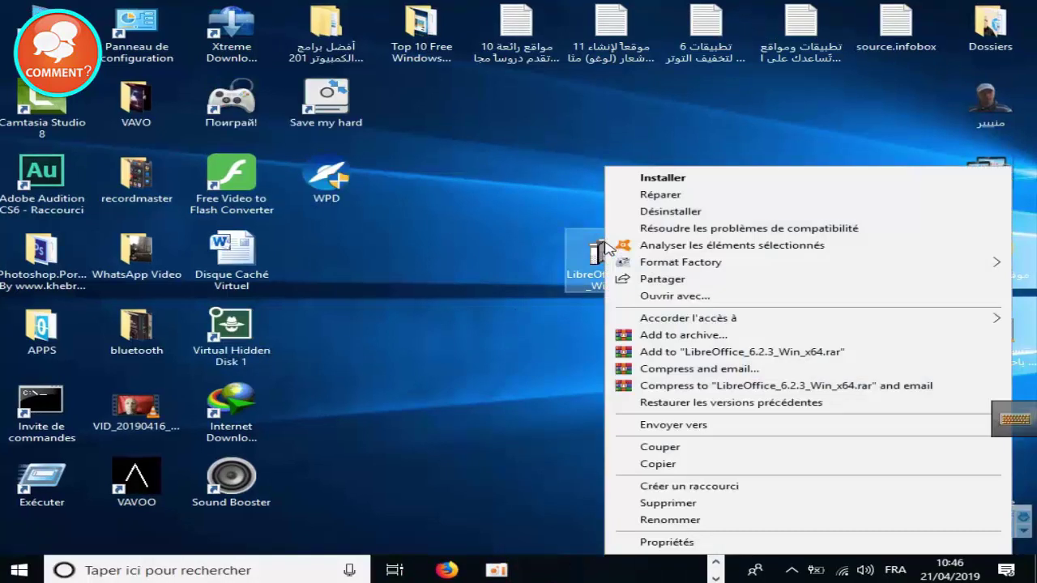
Install LibreOffice 6.2.3.2 with the standard installation, keeping the desktop shortcut option checked
click(729, 177)
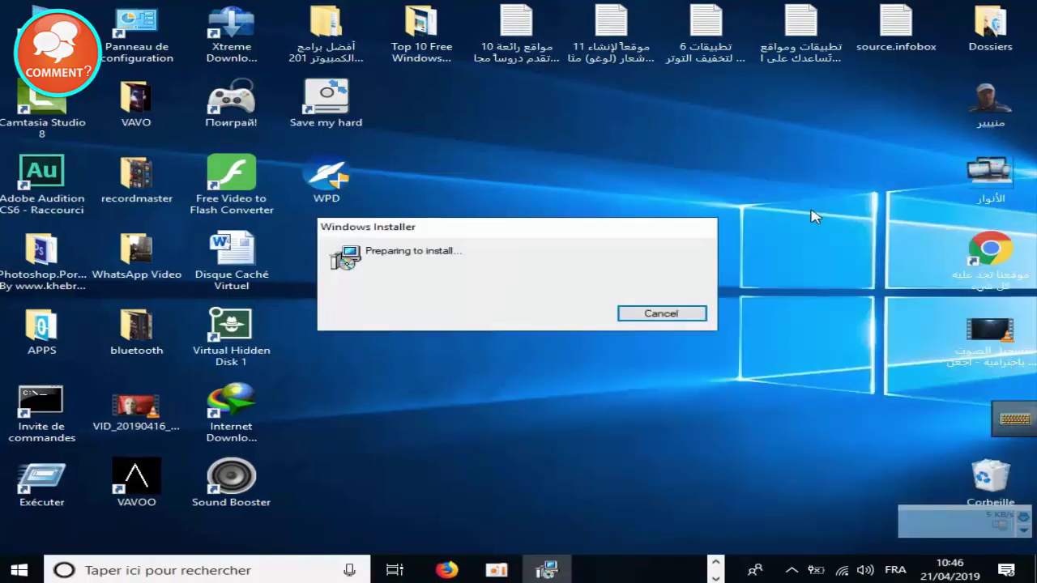
click(640, 407)
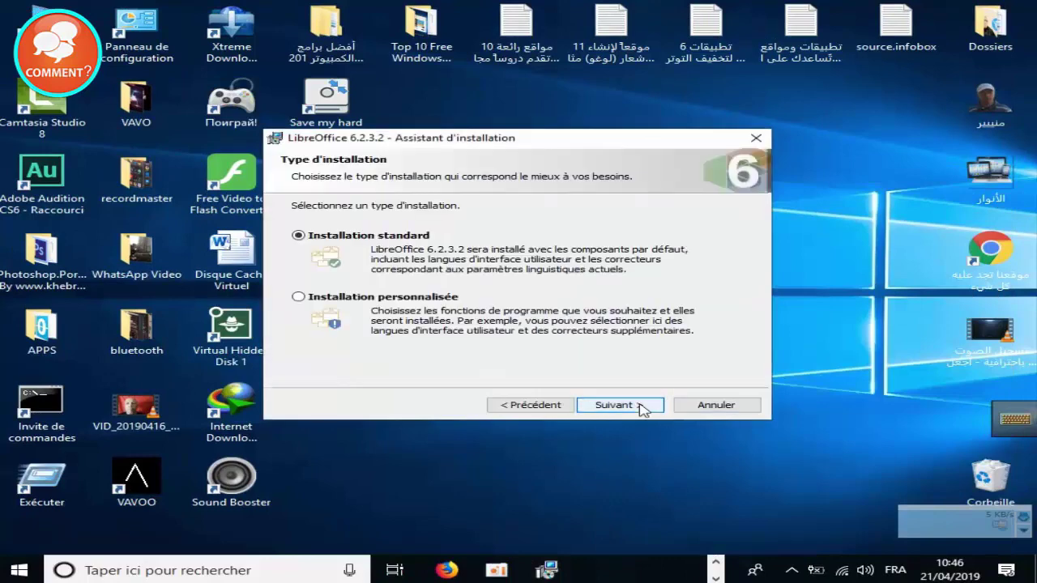
click(642, 409)
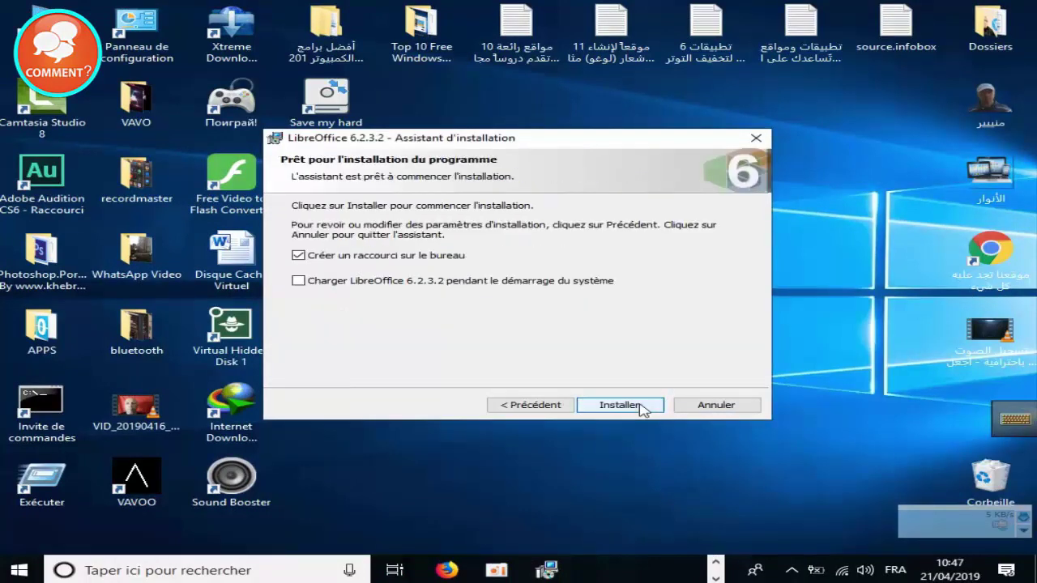
click(640, 407)
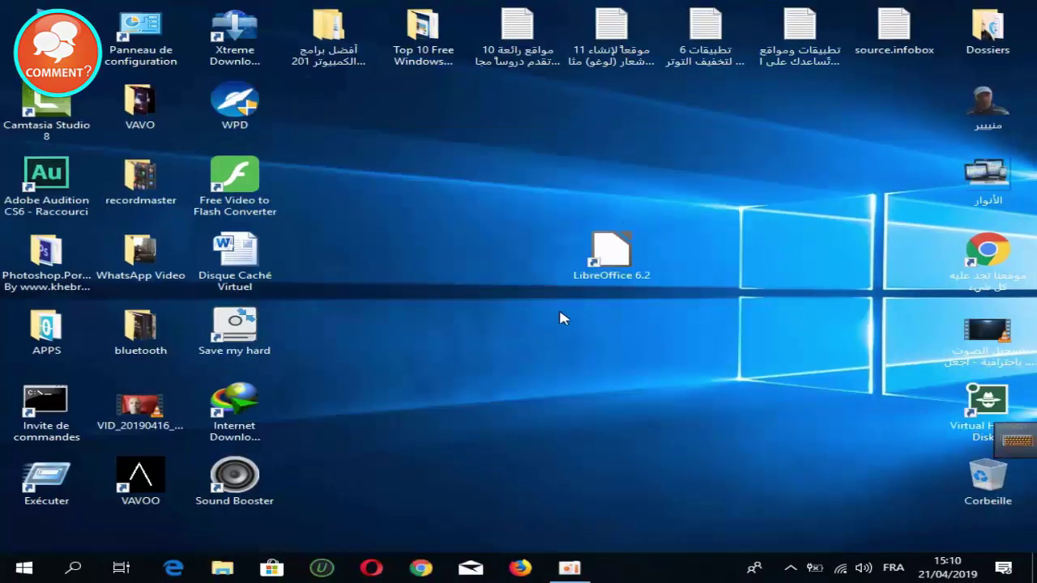
Launch LibreOffice 6.2 from its desktop shortcut to reach the Start Center
click(616, 248)
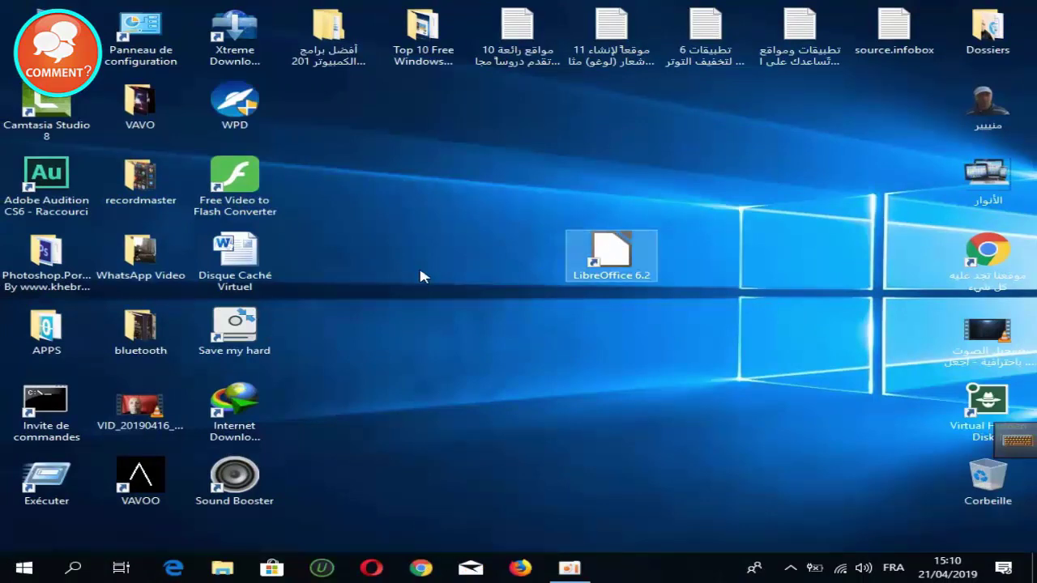
key(Return)
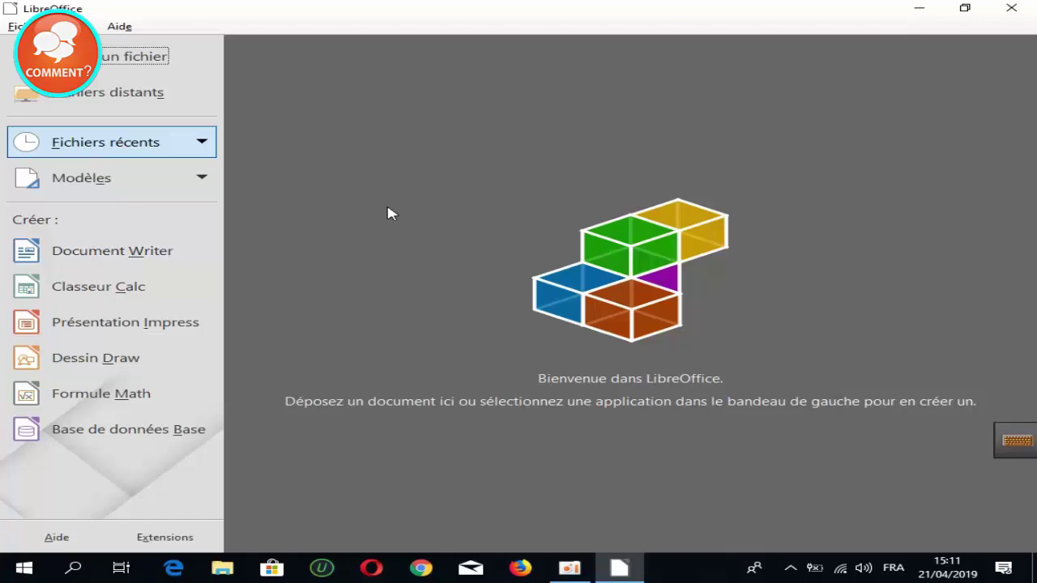
Create a new Writer document, hide the Gallery, and type 'bonjour' with the on-screen keyboard
click(139, 250)
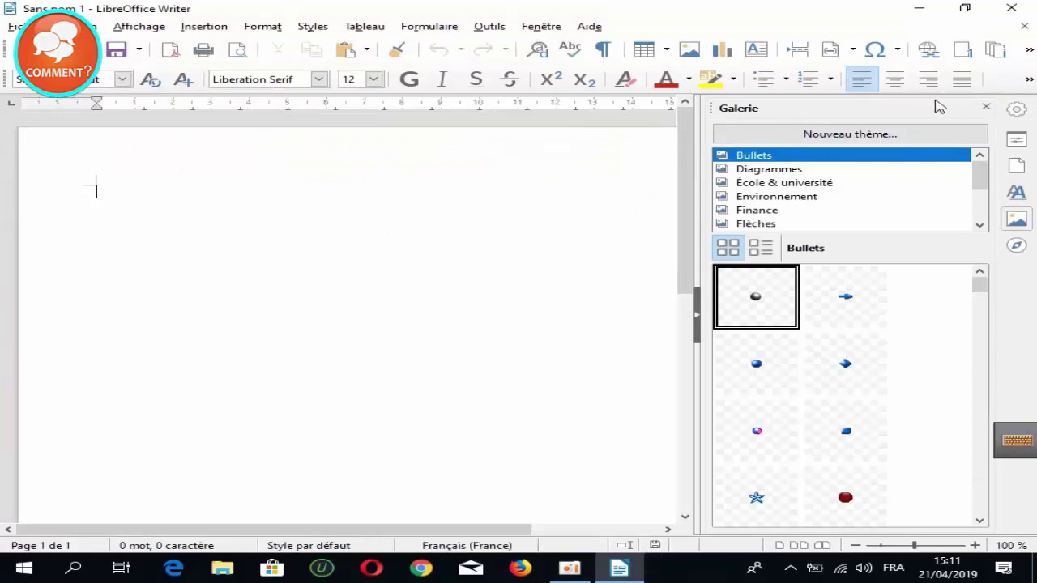
click(986, 107)
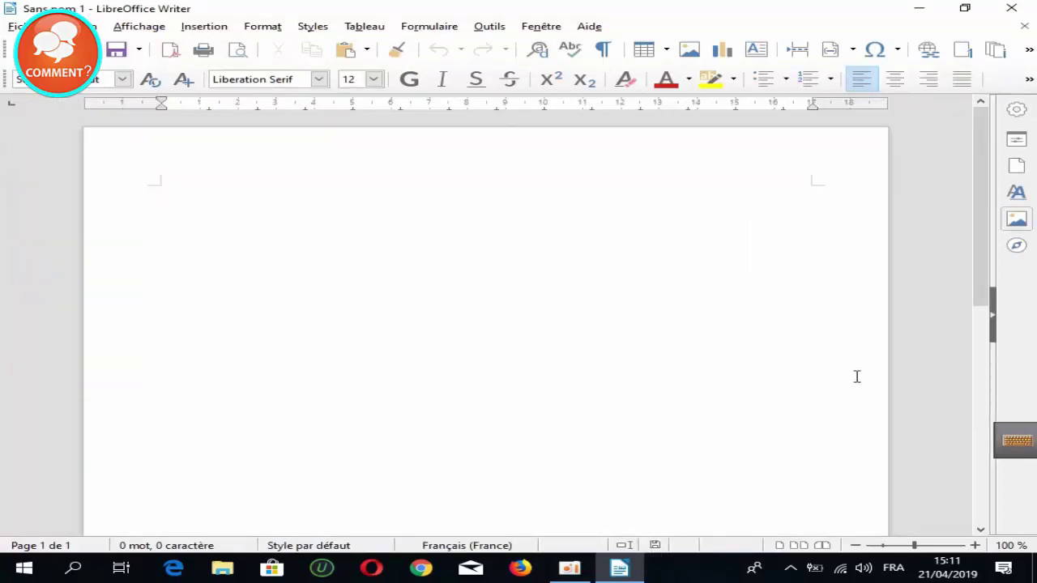
click(1014, 446)
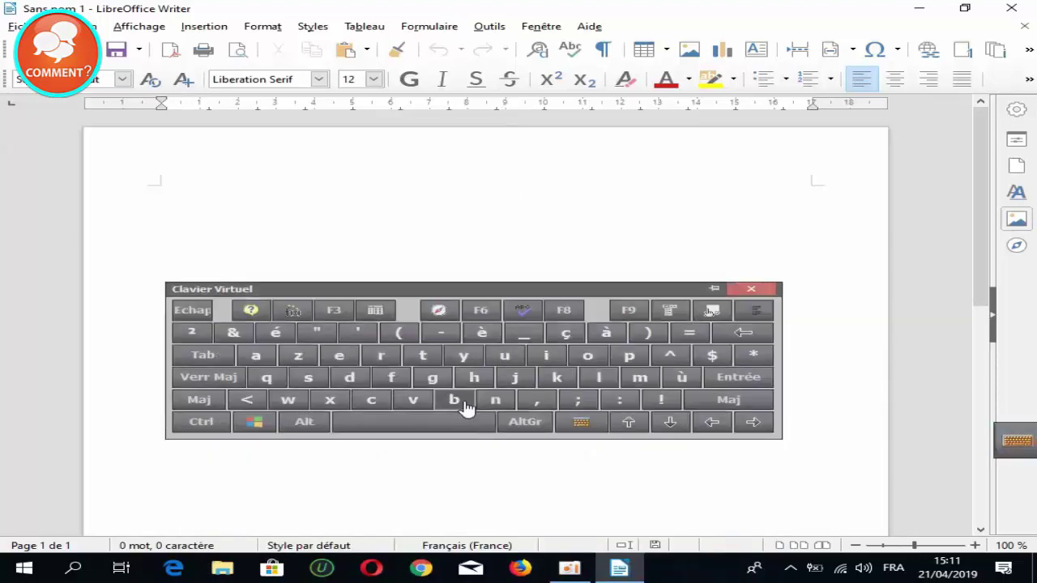
click(458, 401)
click(588, 362)
click(493, 400)
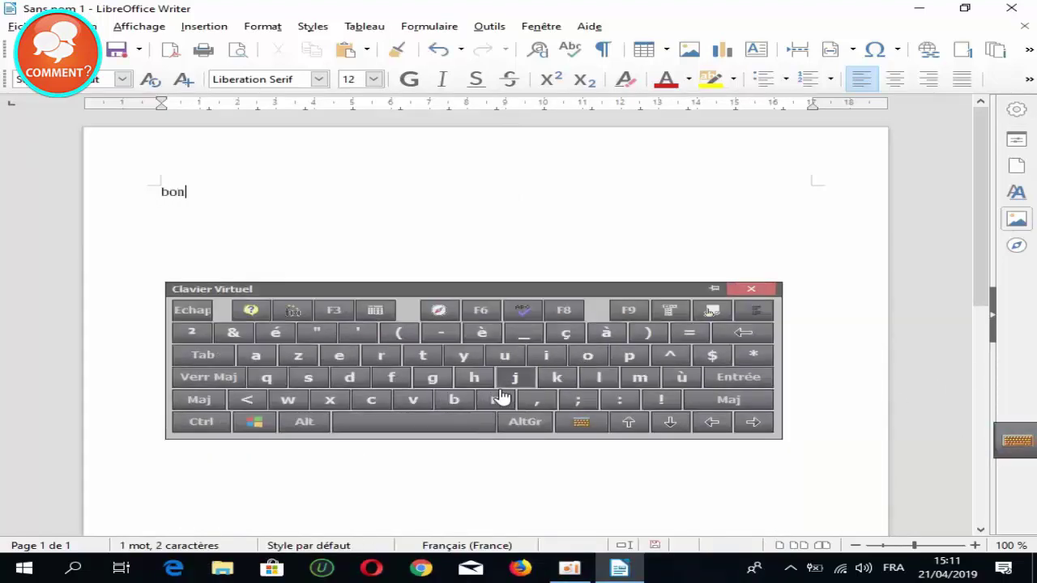
click(515, 378)
click(588, 355)
click(505, 355)
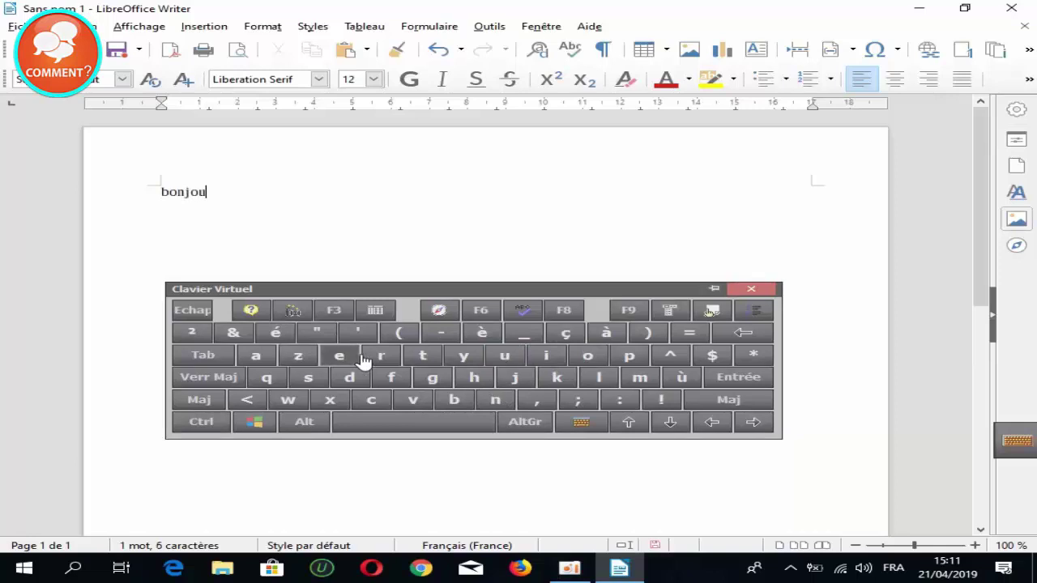
click(380, 358)
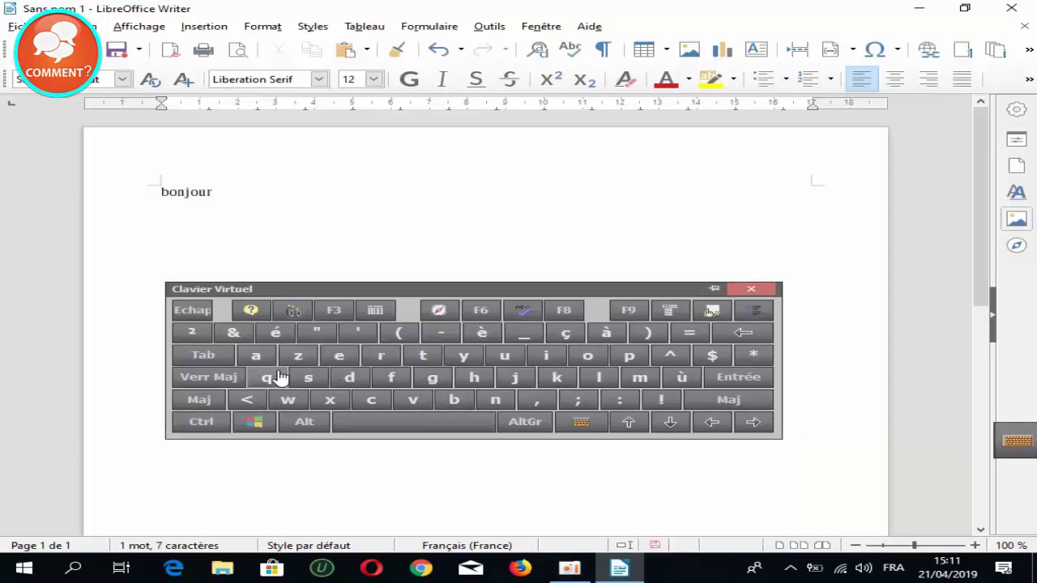
click(751, 289)
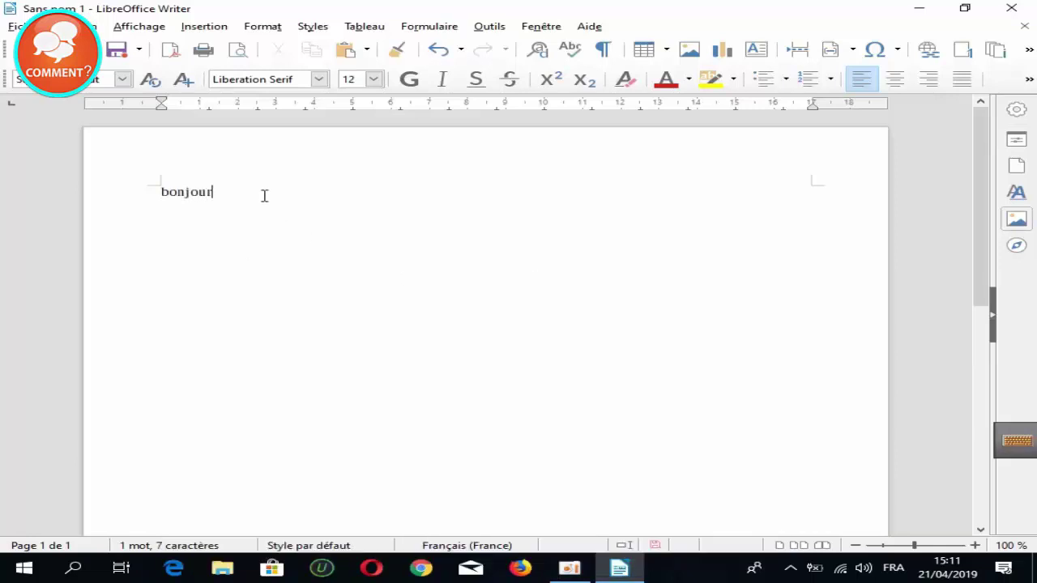
Make Bonjour bold at 44 pt and start a new line below it
double_click(264, 195)
click(409, 79)
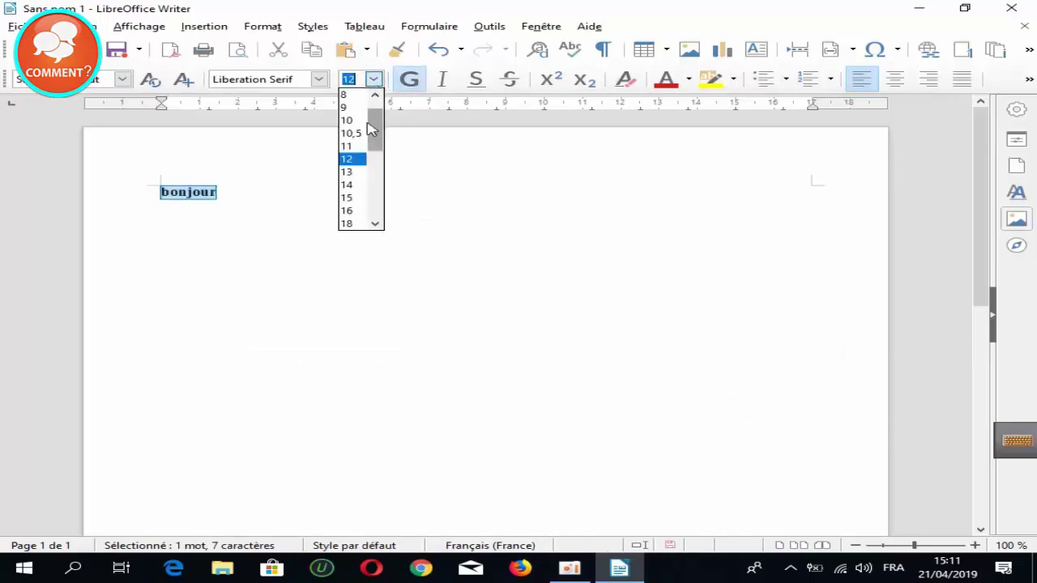
click(373, 79)
scroll(376, 215, down, 3)
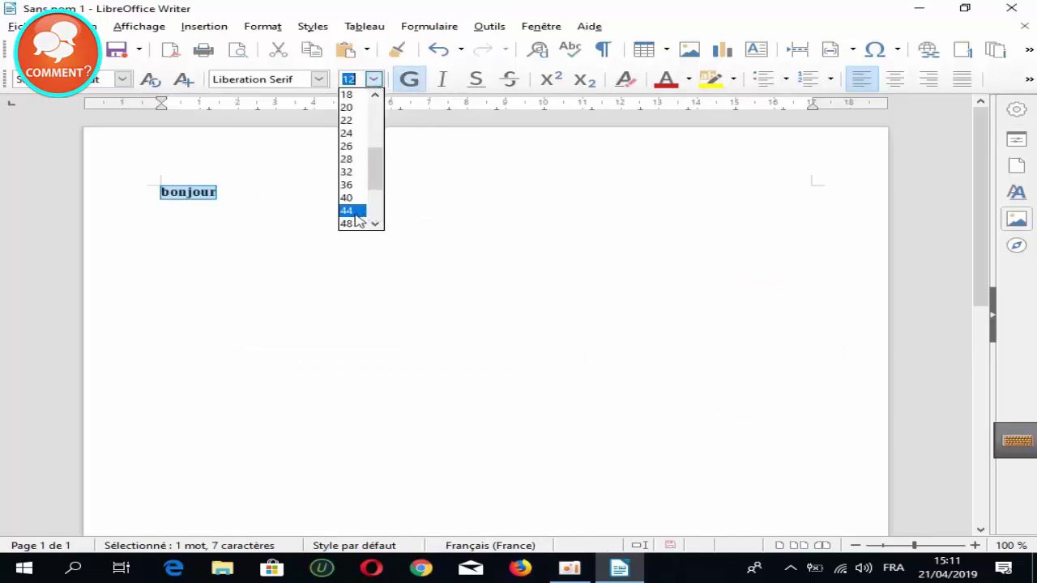
click(356, 212)
click(474, 224)
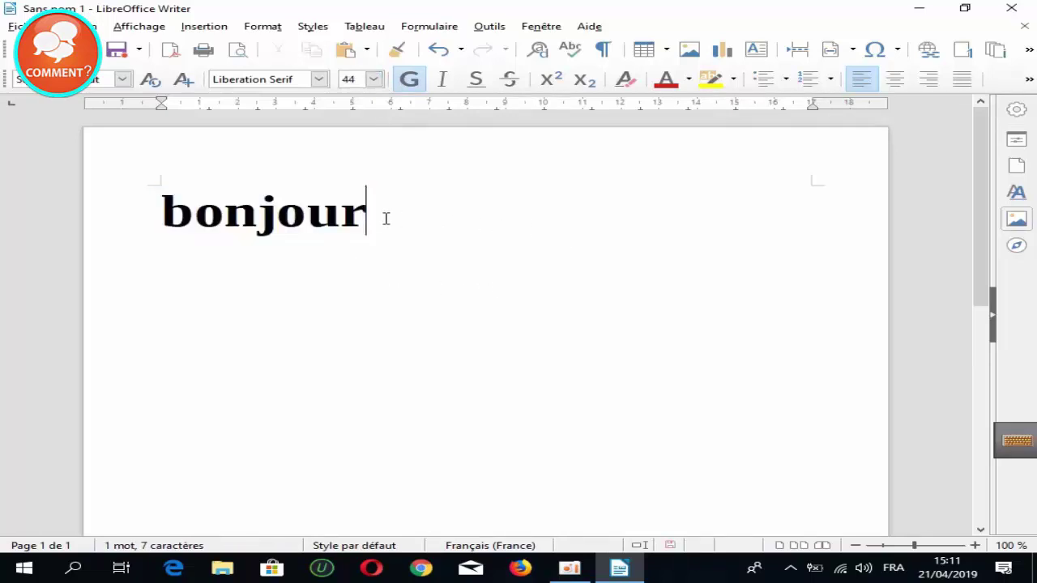
click(1024, 446)
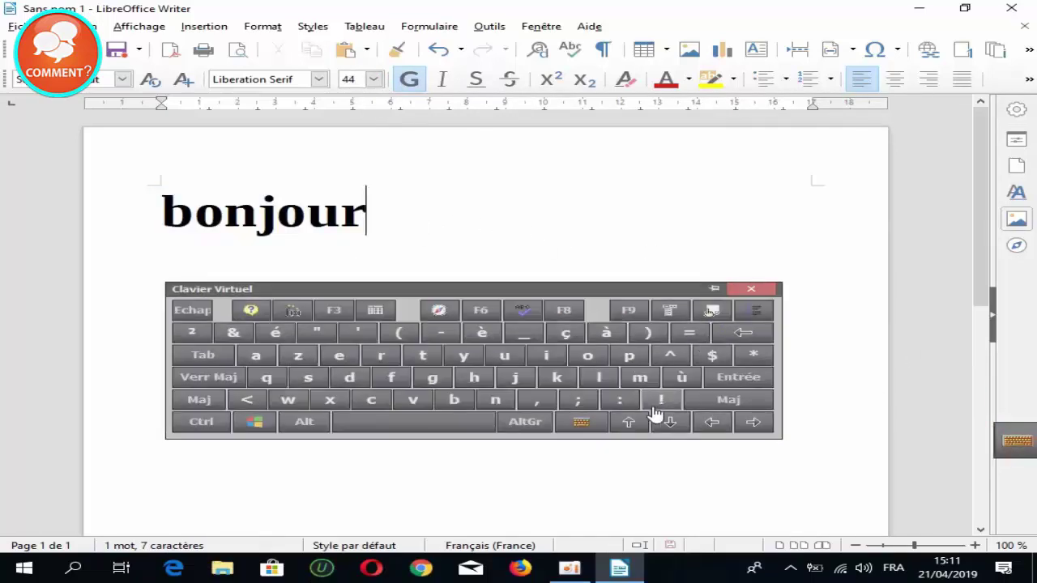
click(731, 385)
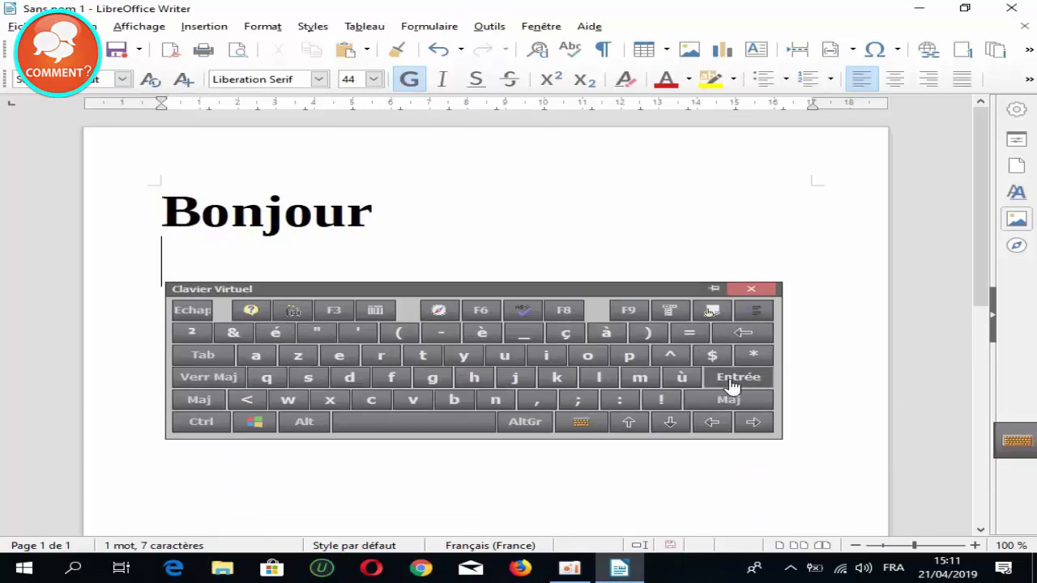
click(757, 289)
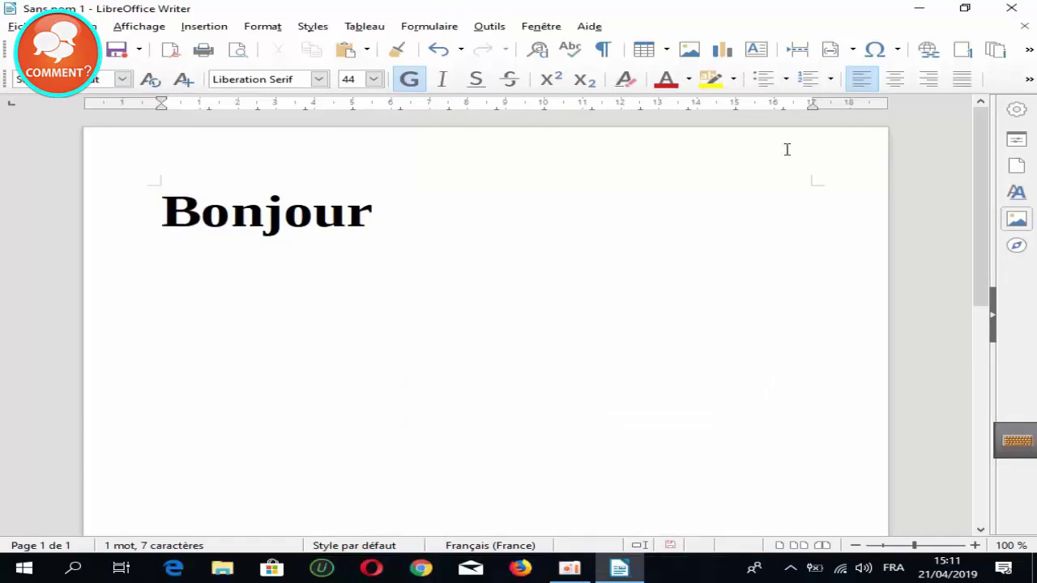
Insert the books picture from the École & université gallery theme
click(1013, 222)
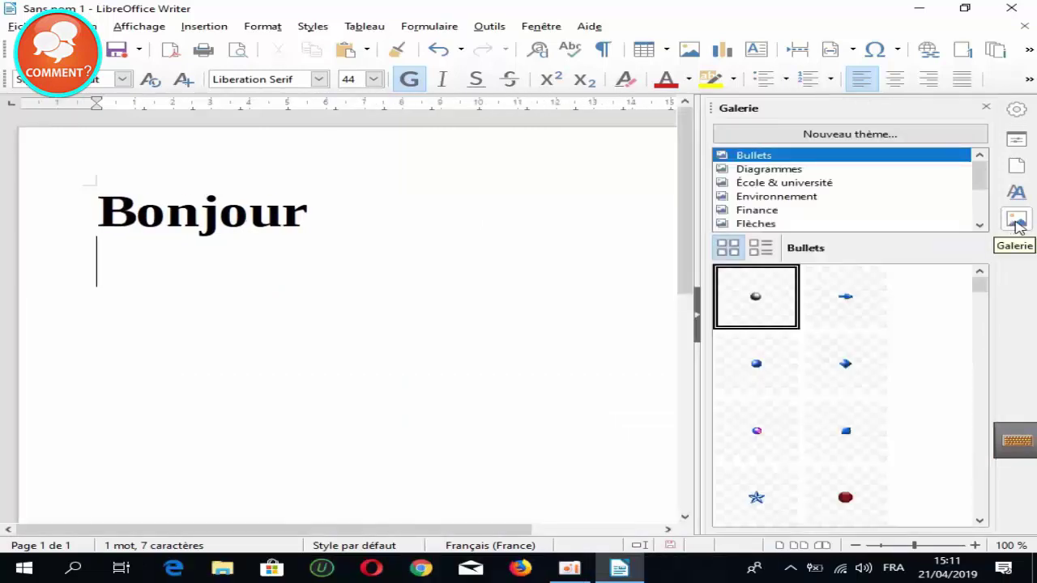
click(787, 185)
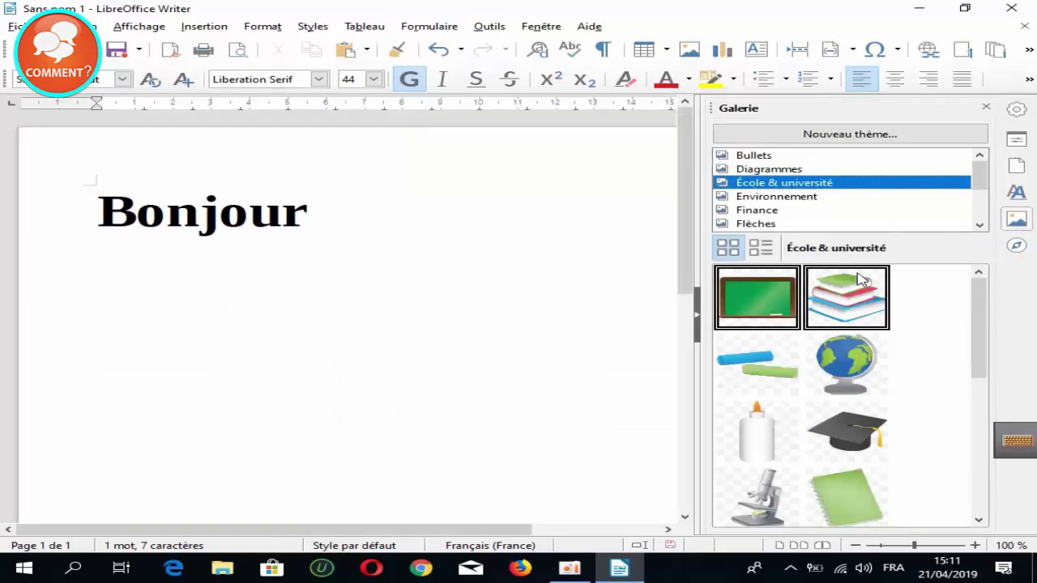
right_click(859, 281)
click(898, 293)
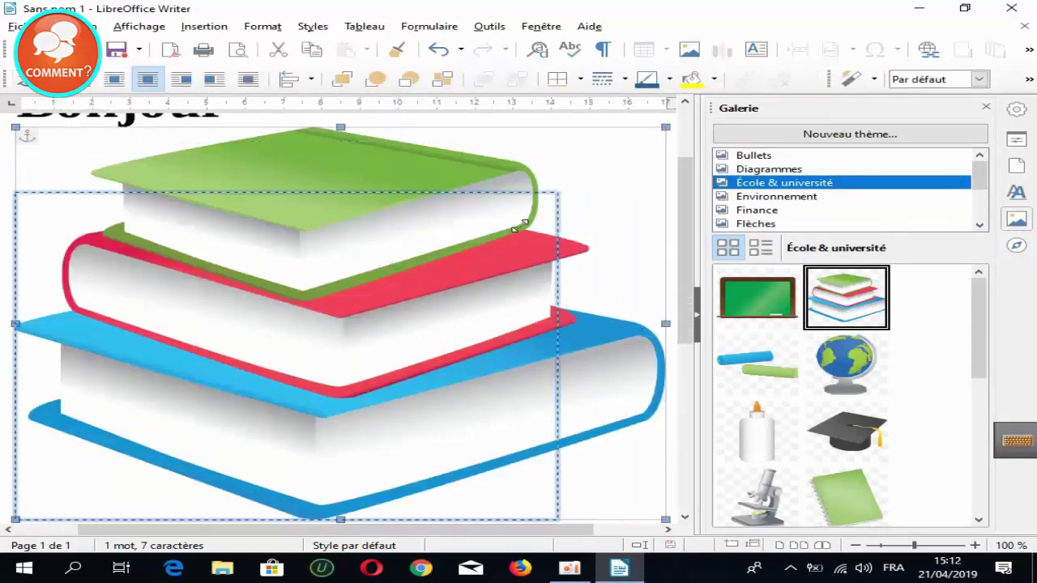
Shrink and reposition the books picture, then cut it from the document
drag(663, 132, 370, 313)
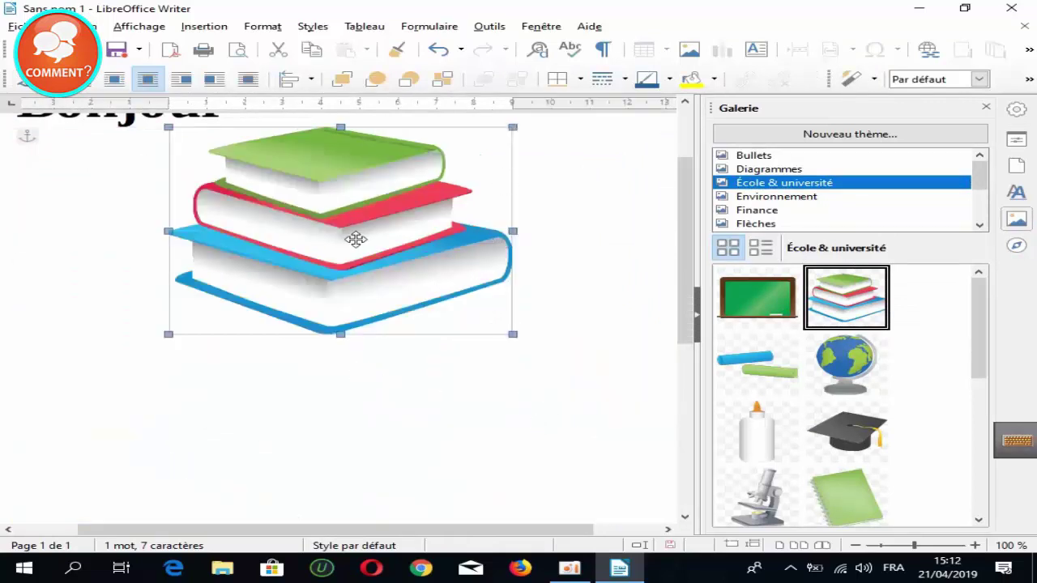
drag(357, 239, 490, 271)
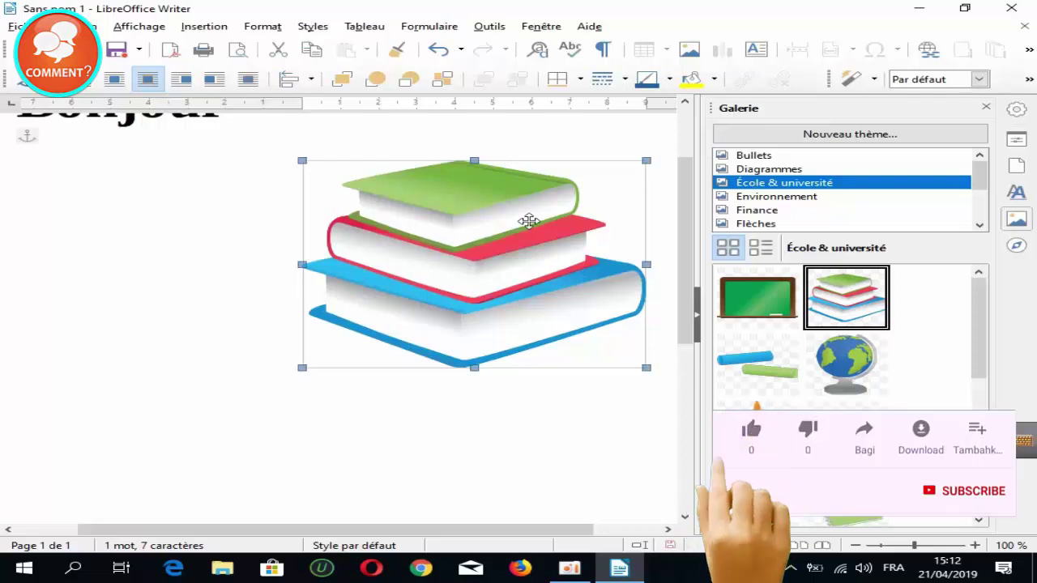
drag(527, 219, 262, 326)
right_click(181, 326)
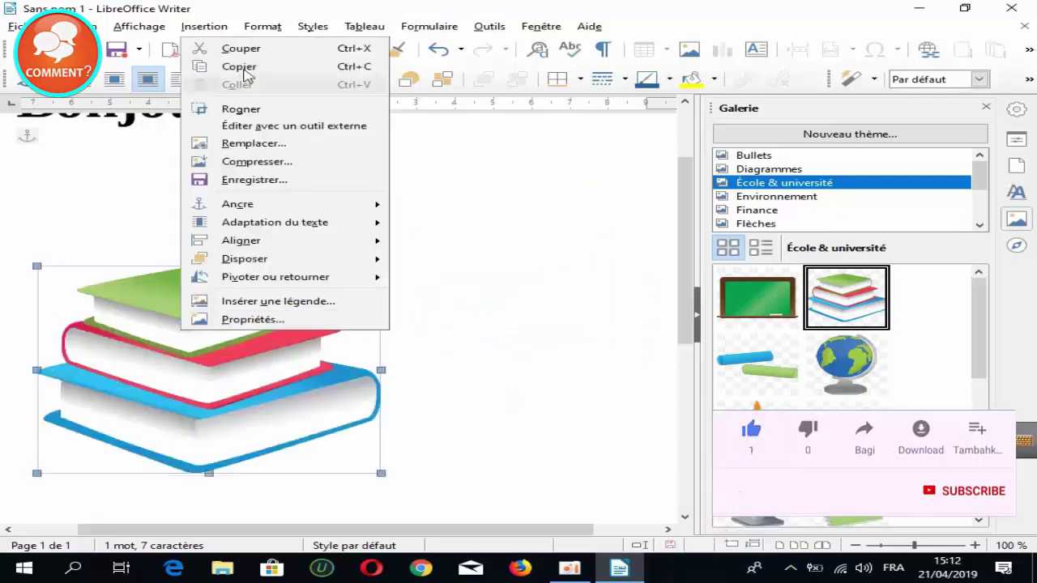
click(227, 51)
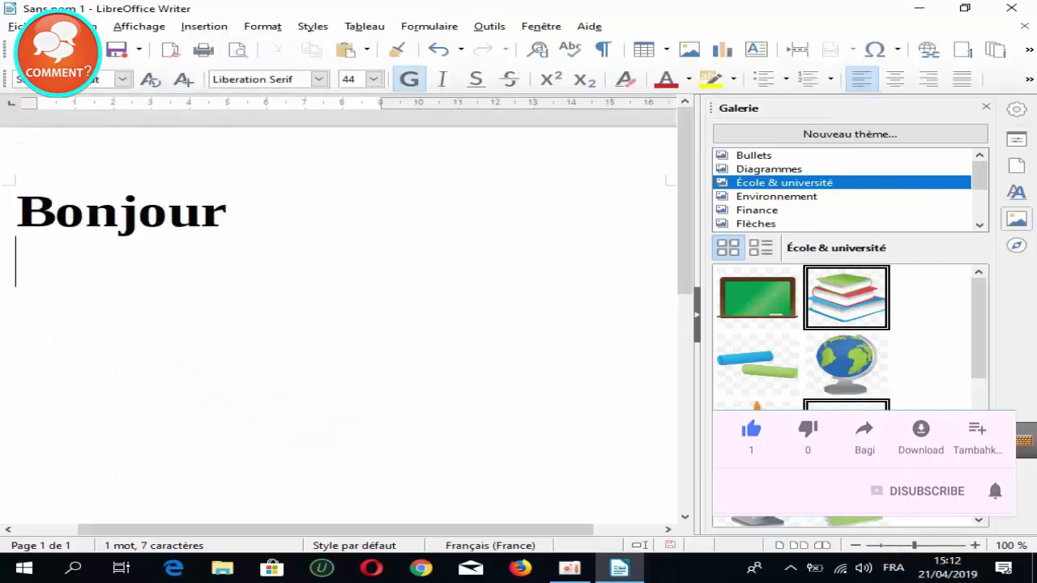
Browse the Environnement, Flèches and Finance themes, then close the document without saving
click(776, 197)
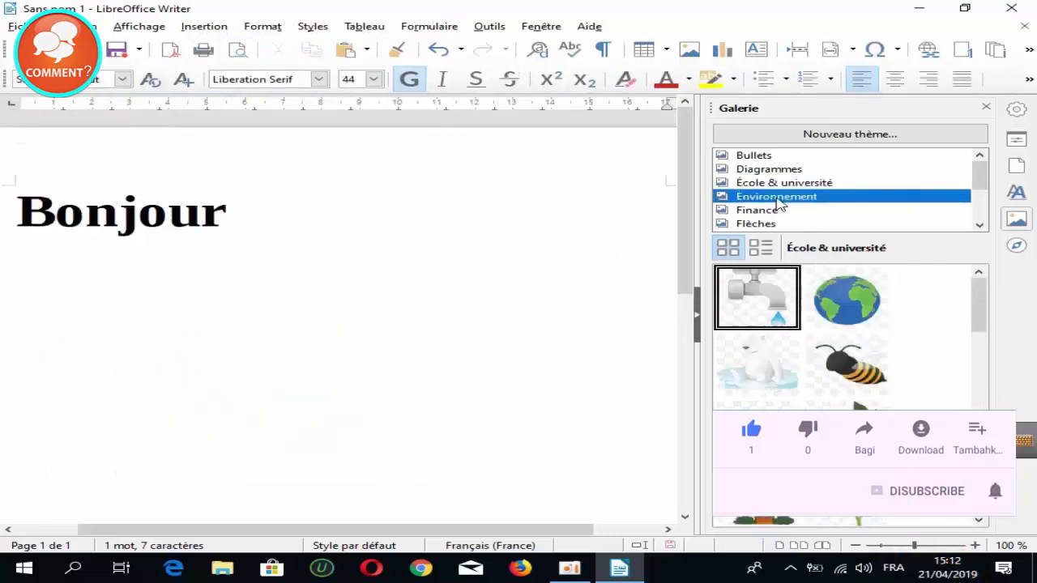
click(767, 222)
click(768, 210)
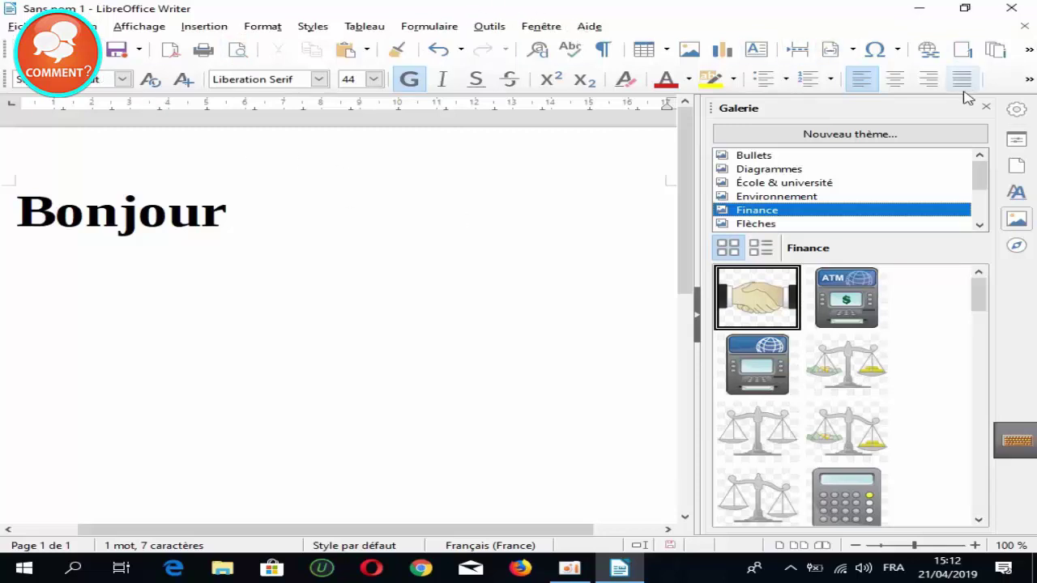
click(1024, 26)
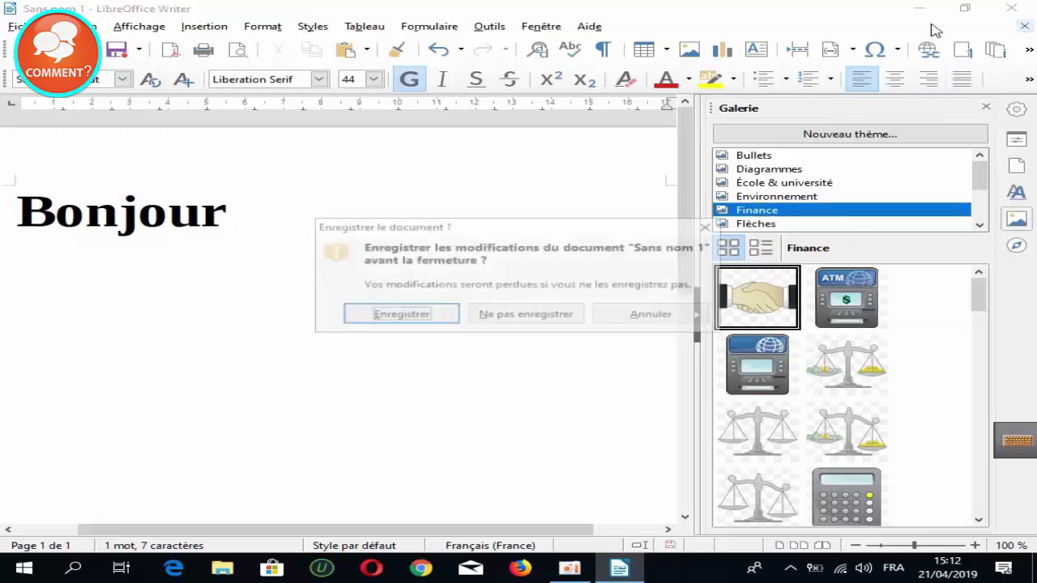
click(574, 315)
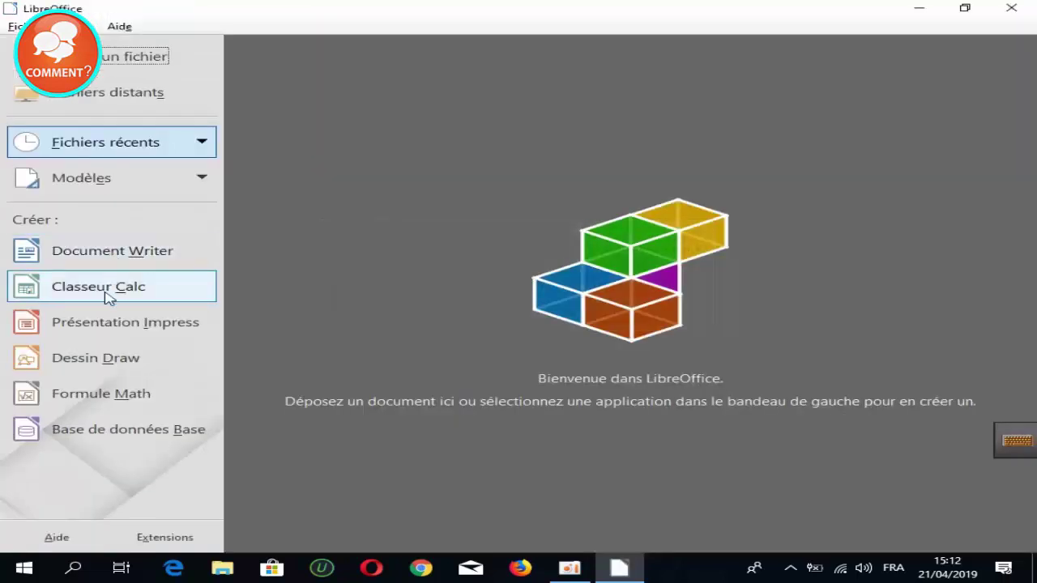
Create a new Calc spreadsheet, select the block C2:J29, then close it
click(103, 292)
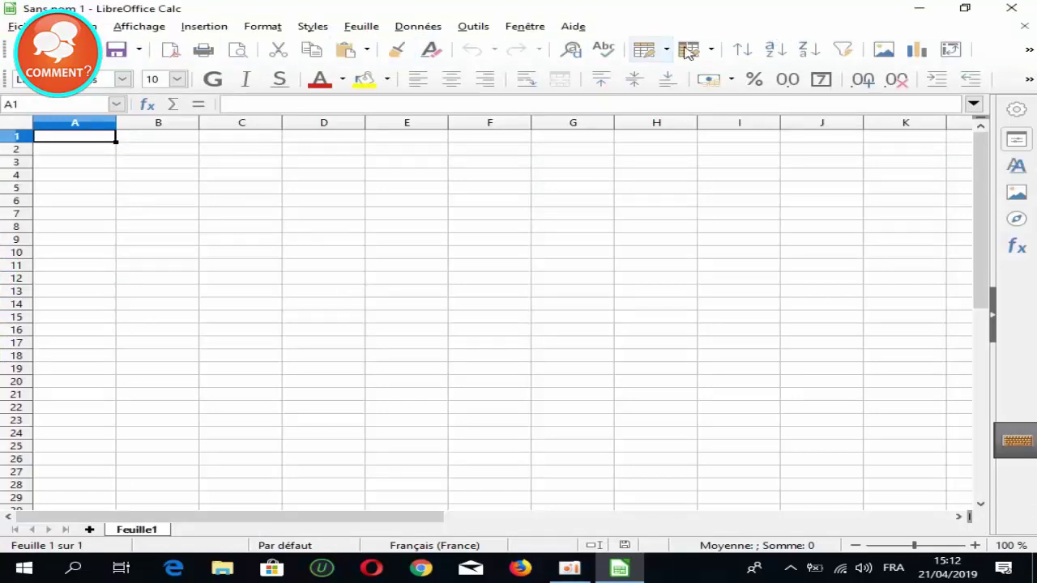
mouse_move(838, 152)
mouse_down()
mouse_move(272, 416)
mouse_move(267, 503)
mouse_up()
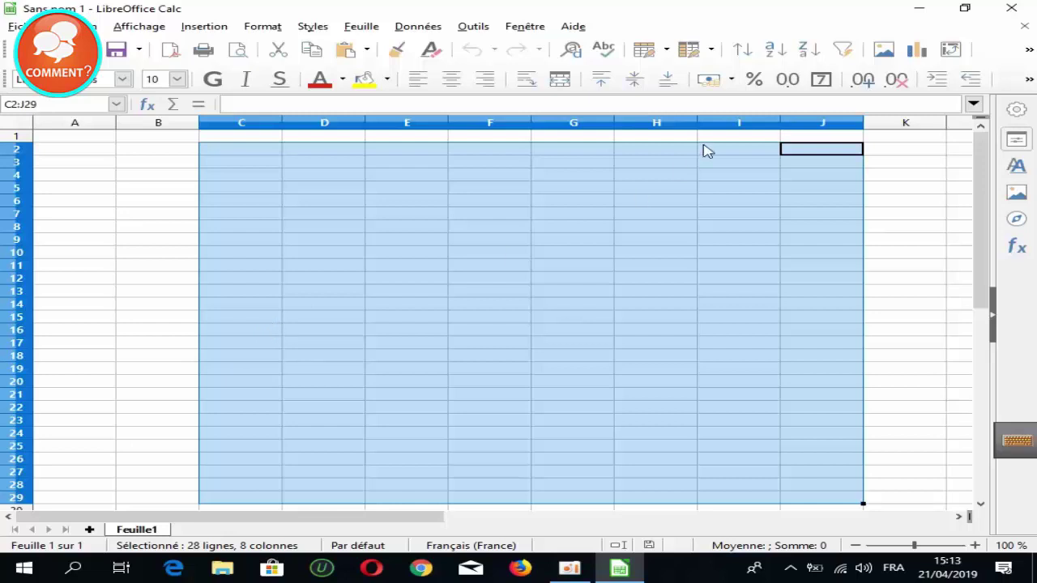
click(1024, 26)
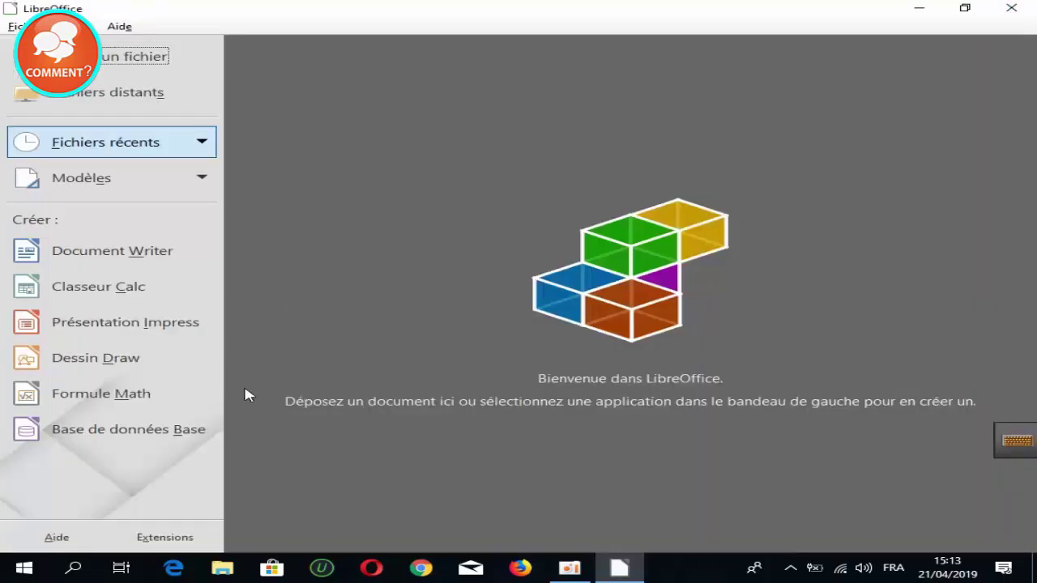
Create a new Impress presentation and close it again
click(132, 326)
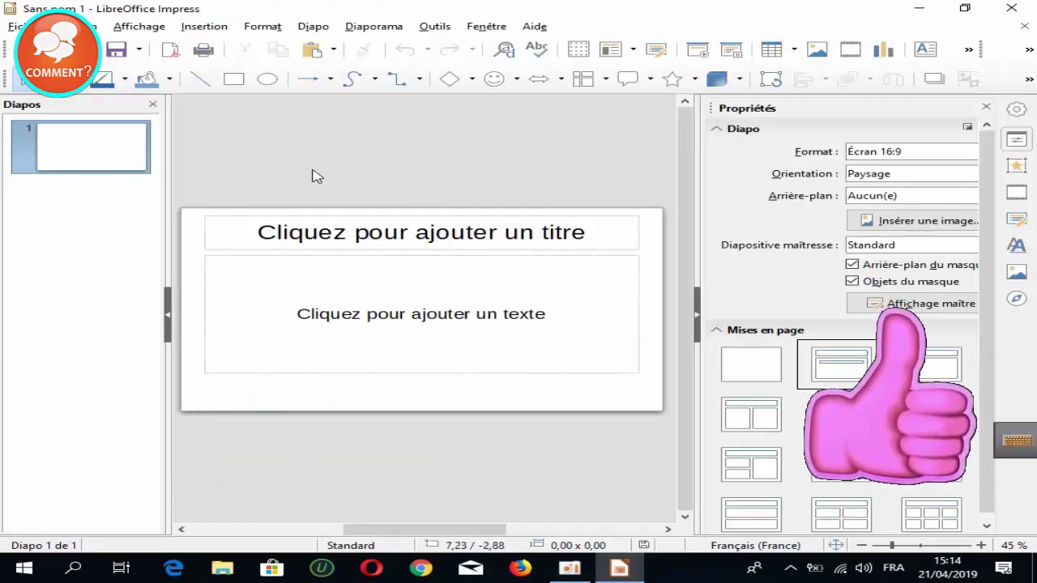
click(1026, 30)
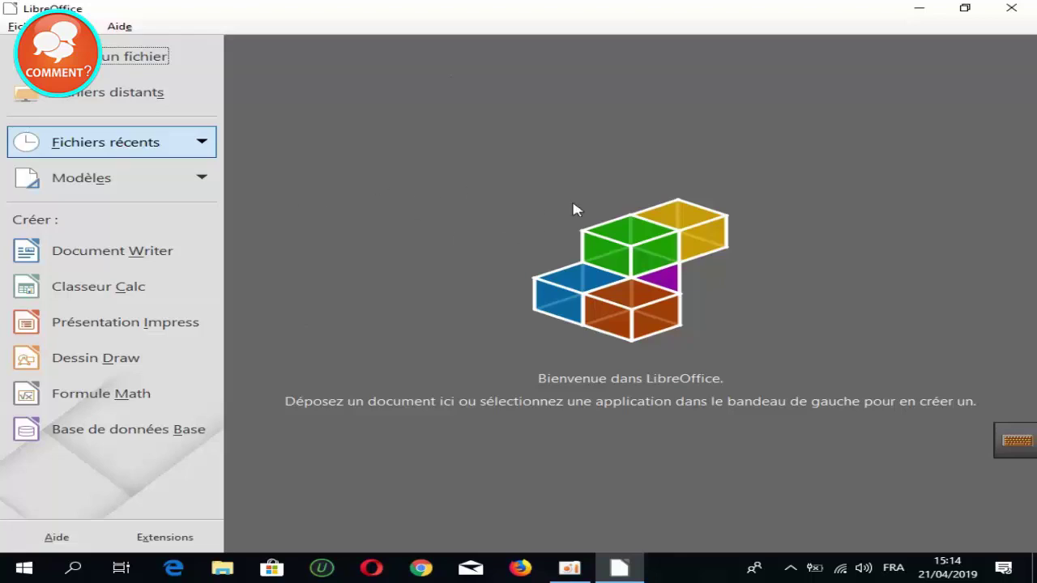
click(1011, 8)
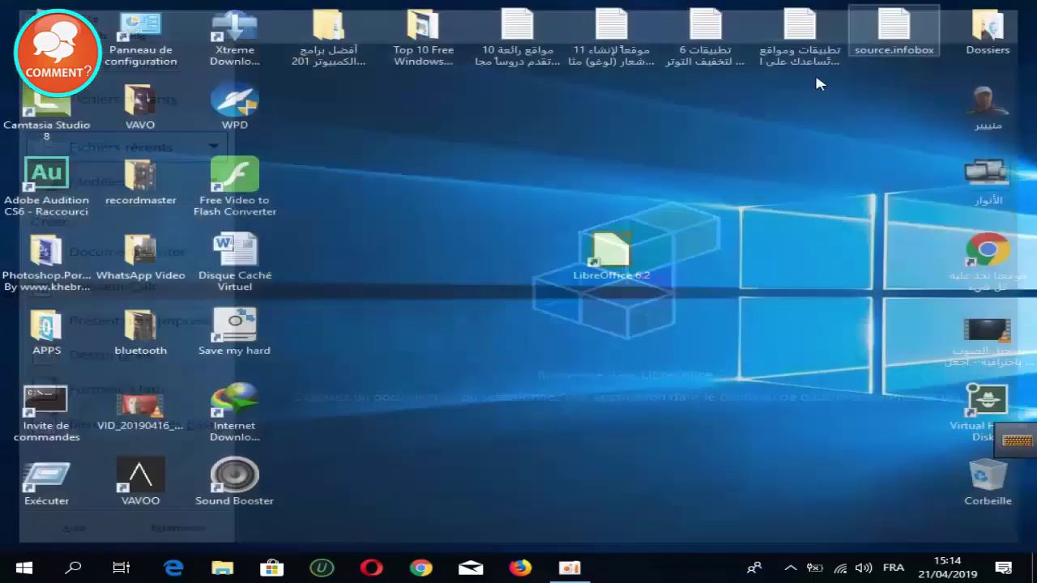